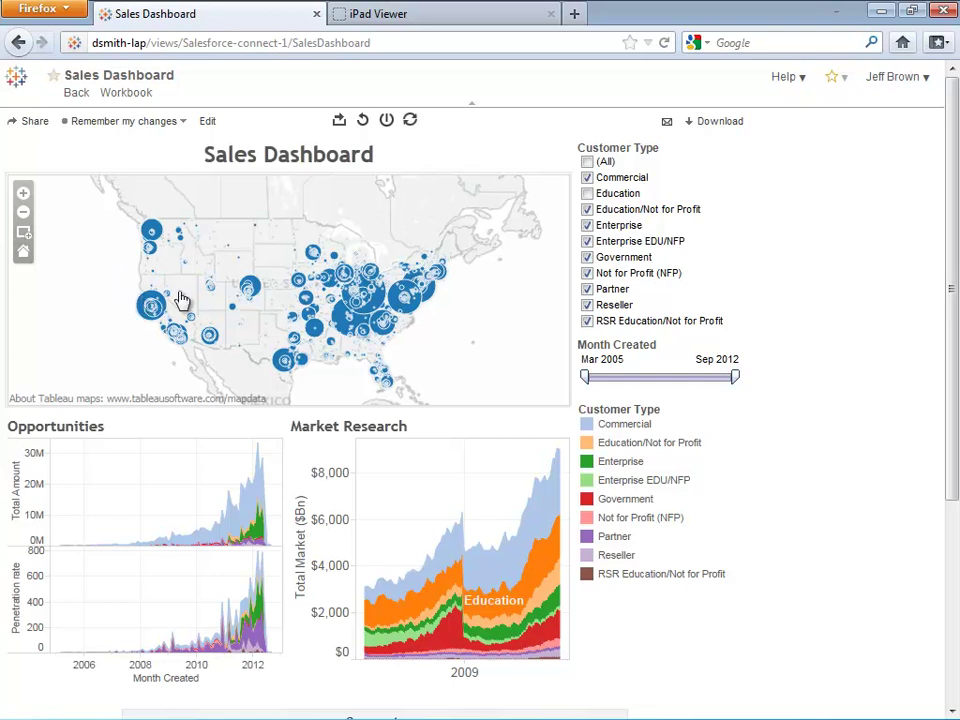
# Recenter the map, box-select the central US marks, and uncheck Not for Profit (NFP) in Customer Type.
pyautogui.moveTo(251, 286)
pyautogui.moveTo(386, 290); pyautogui.dragTo(407, 313)
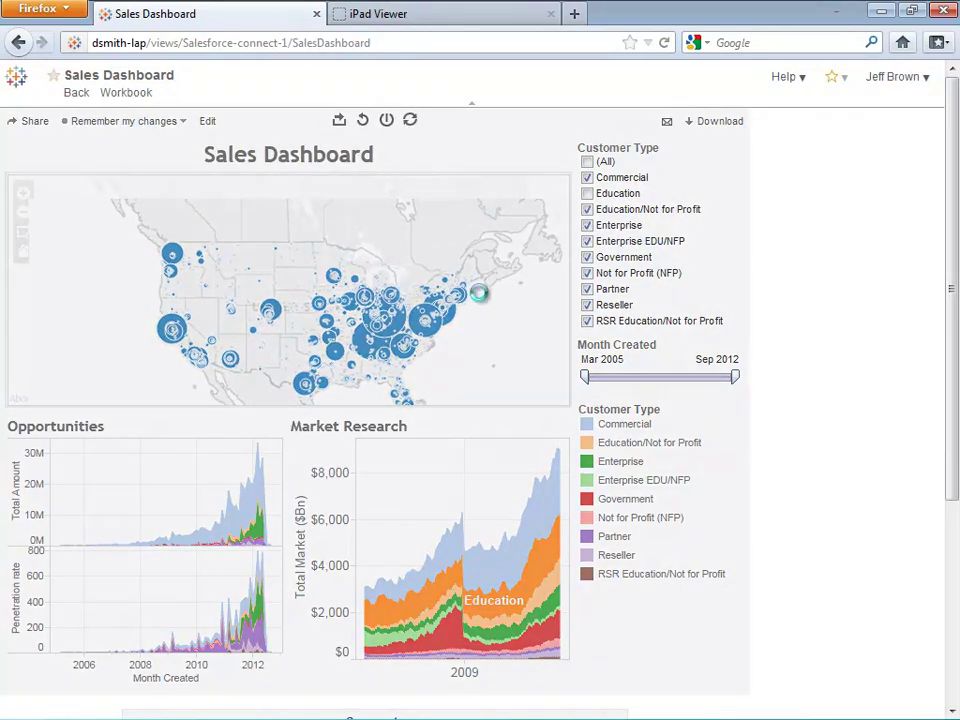
pyautogui.moveTo(266, 289); pyautogui.dragTo(342, 334)
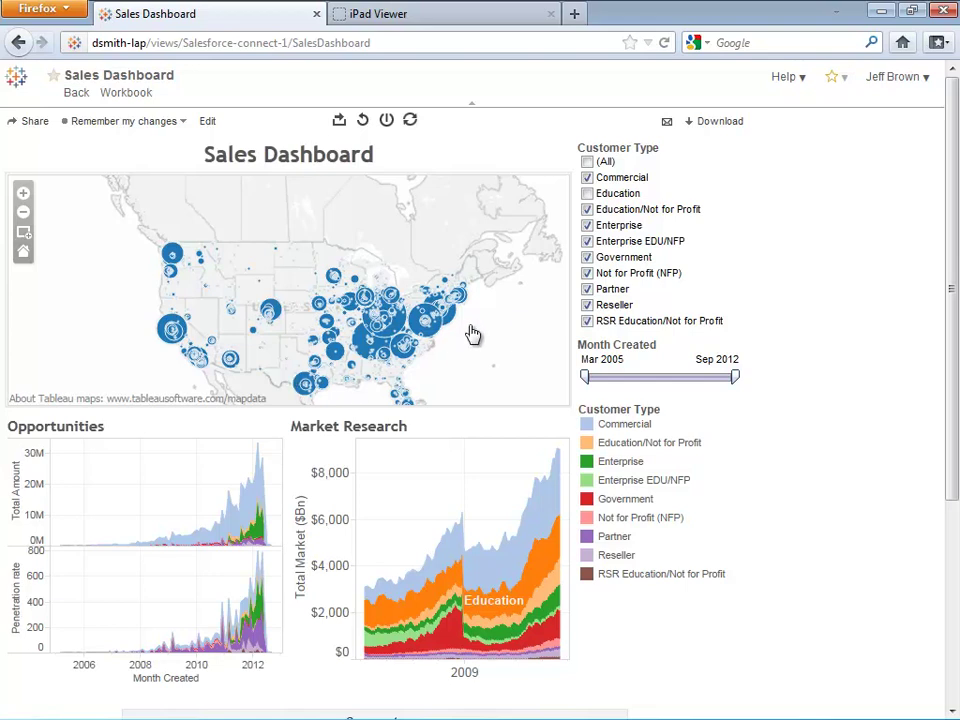
pyautogui.click(587, 273)
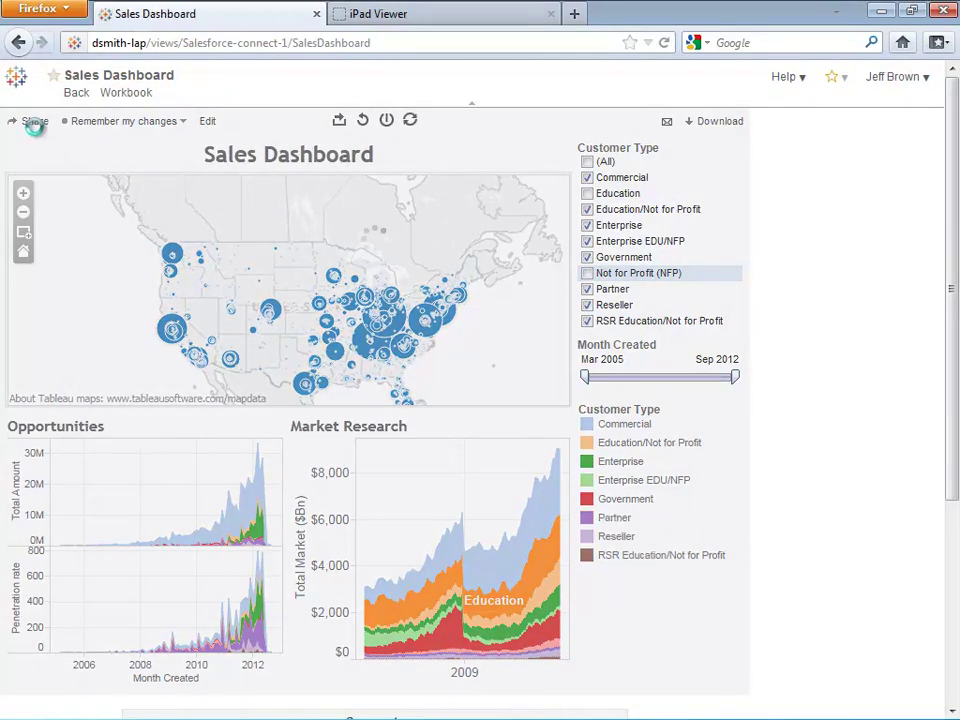
# Copy the dashboard's share link and load it in the iPad Viewer page.
pyautogui.click(33, 121)
pyautogui.click(81, 233)
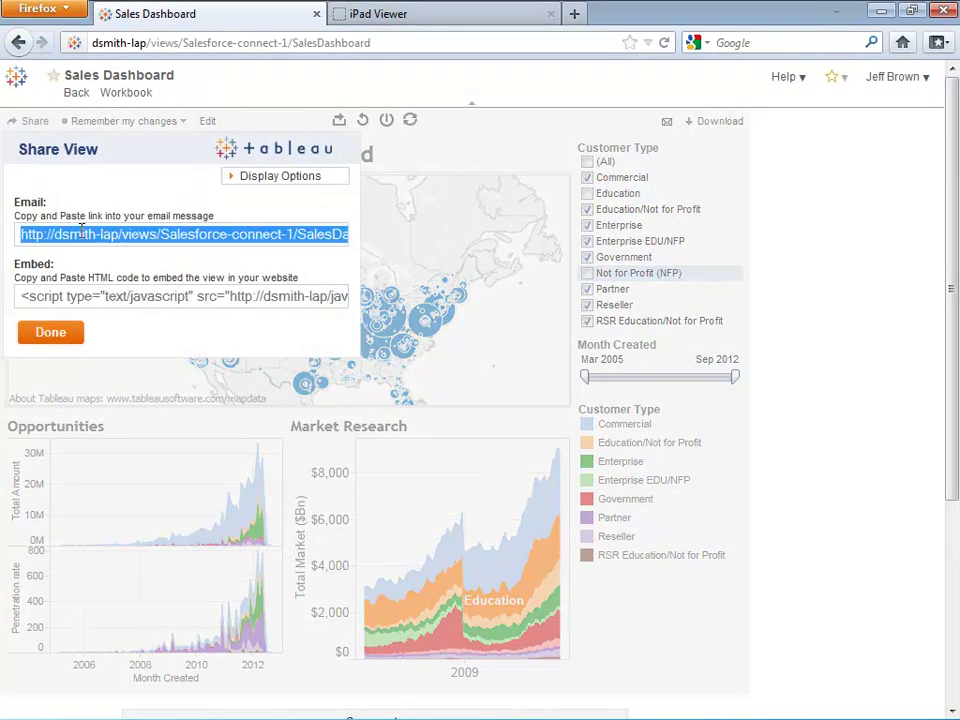
pyautogui.click(52, 331)
pyautogui.click(452, 13)
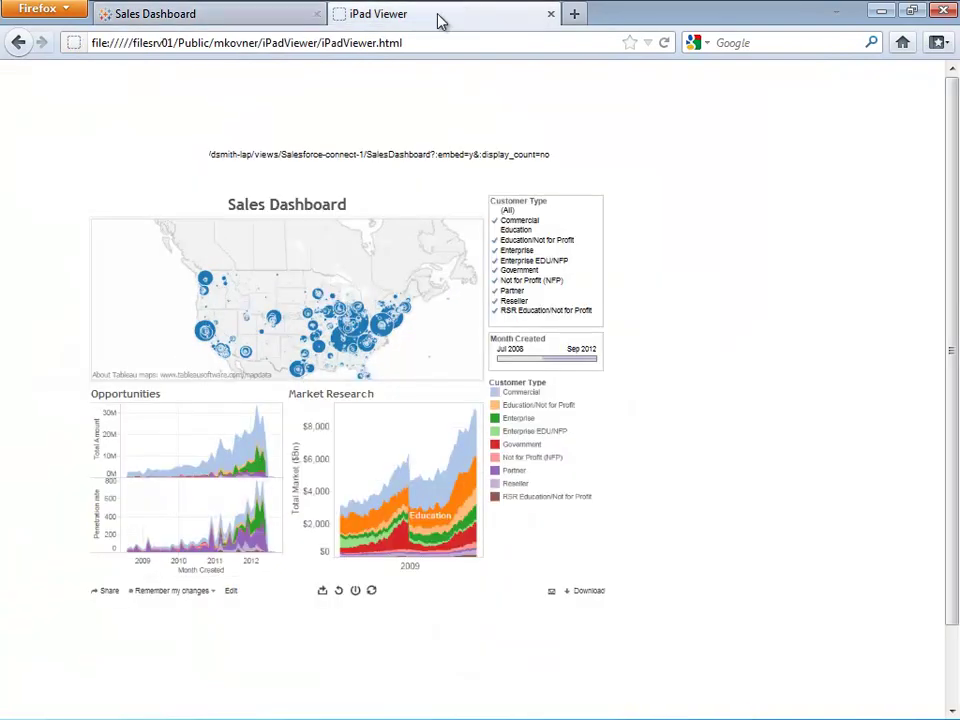
pyautogui.hotkey('ctrl', 'a')
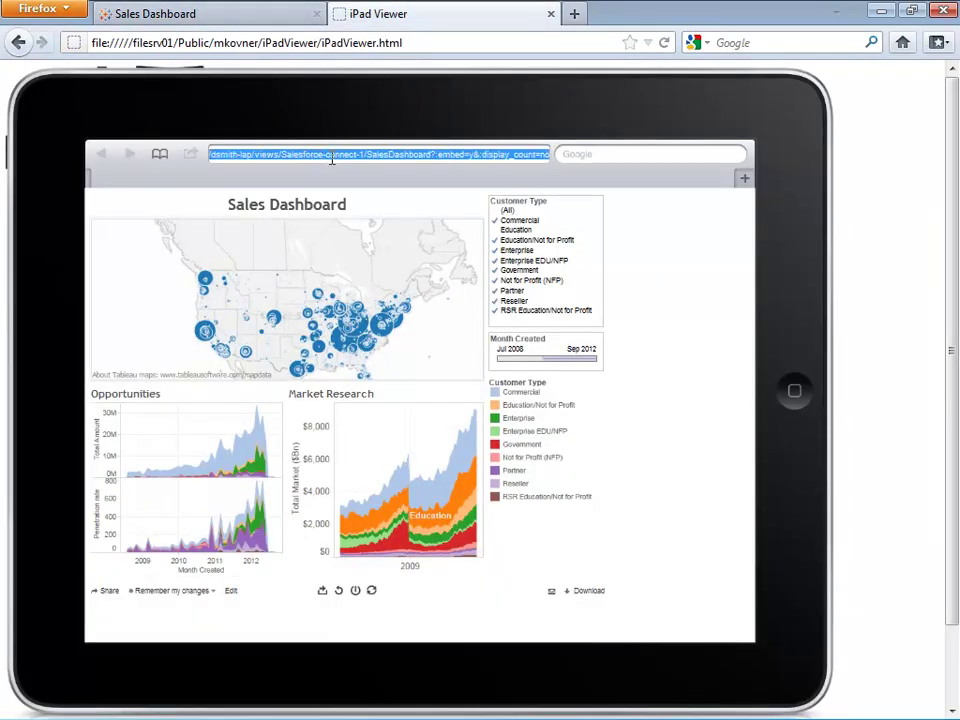
pyautogui.write('dsmith-lap/views/Salesforce-connect-1/SalesDashboard?:embed=y&:display_count=no')
pyautogui.press('Return')
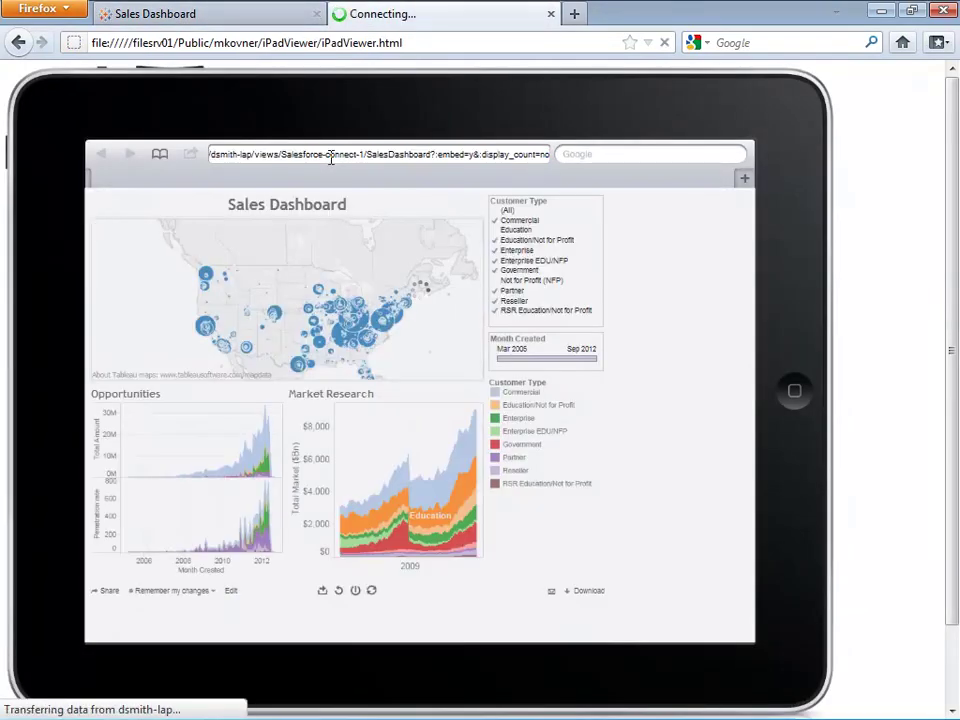
# Uncheck Commercial in the Customer Type filter, then minimize Firefox to reveal Tableau Desktop.
pyautogui.click(510, 300)
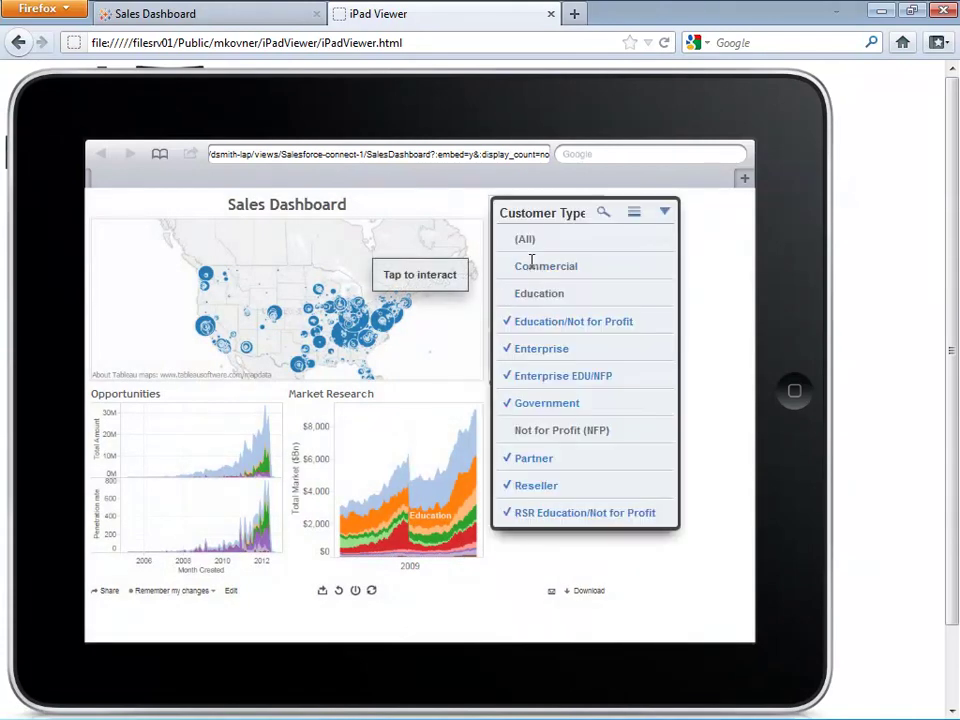
pyautogui.click(531, 266)
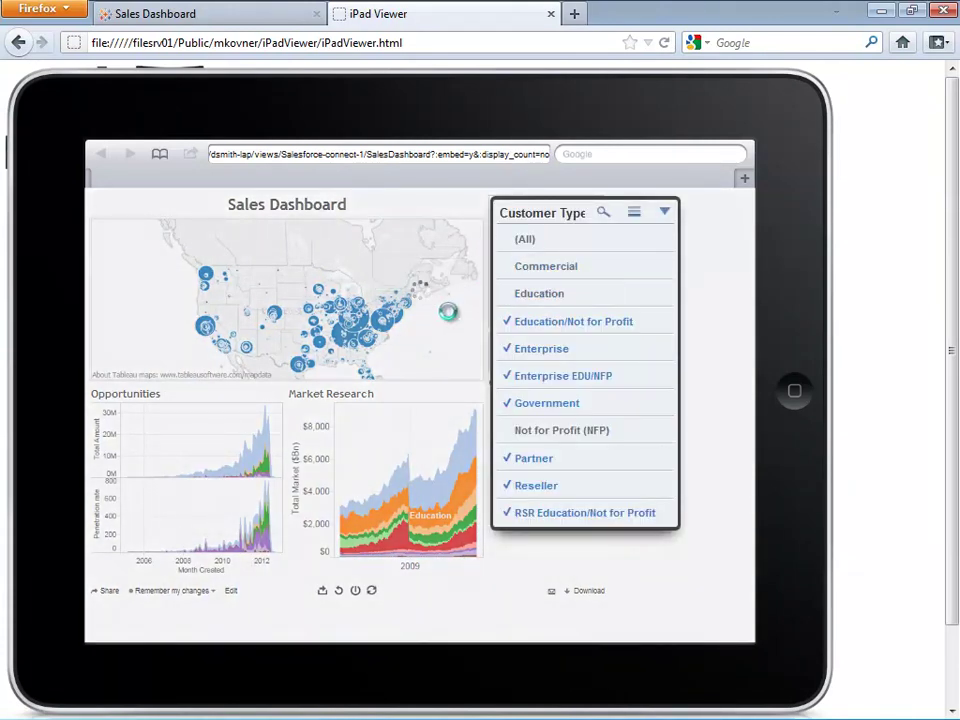
pyautogui.click(452, 320)
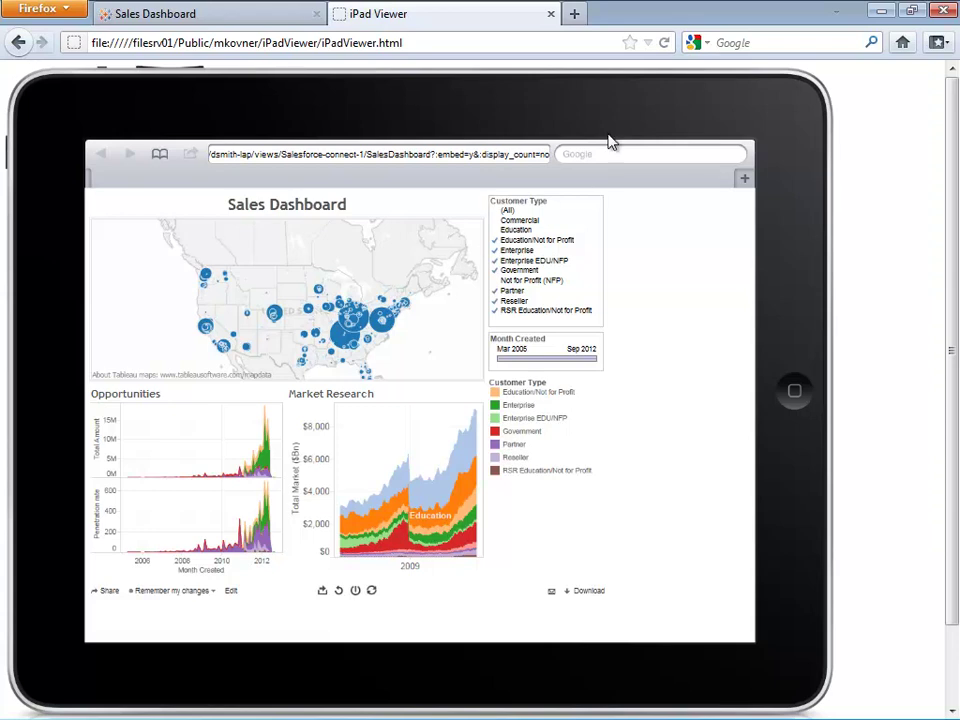
pyautogui.click(880, 12)
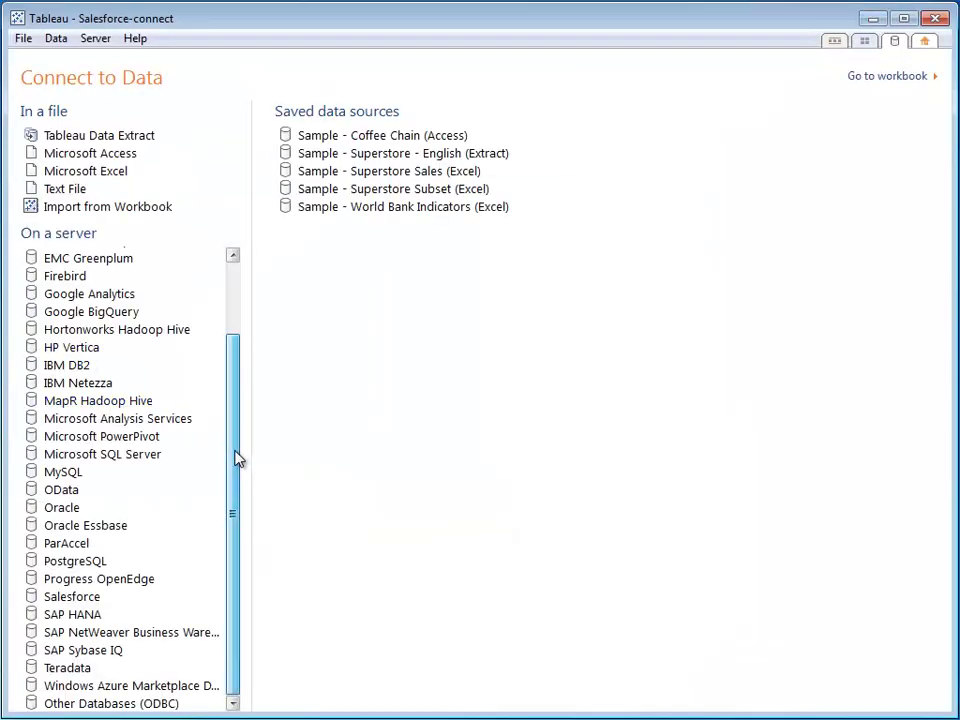
# Look at the Salesforce sign-in form, cancel it, and return to the Sales Dashboard workbook.
pyautogui.click(70, 597)
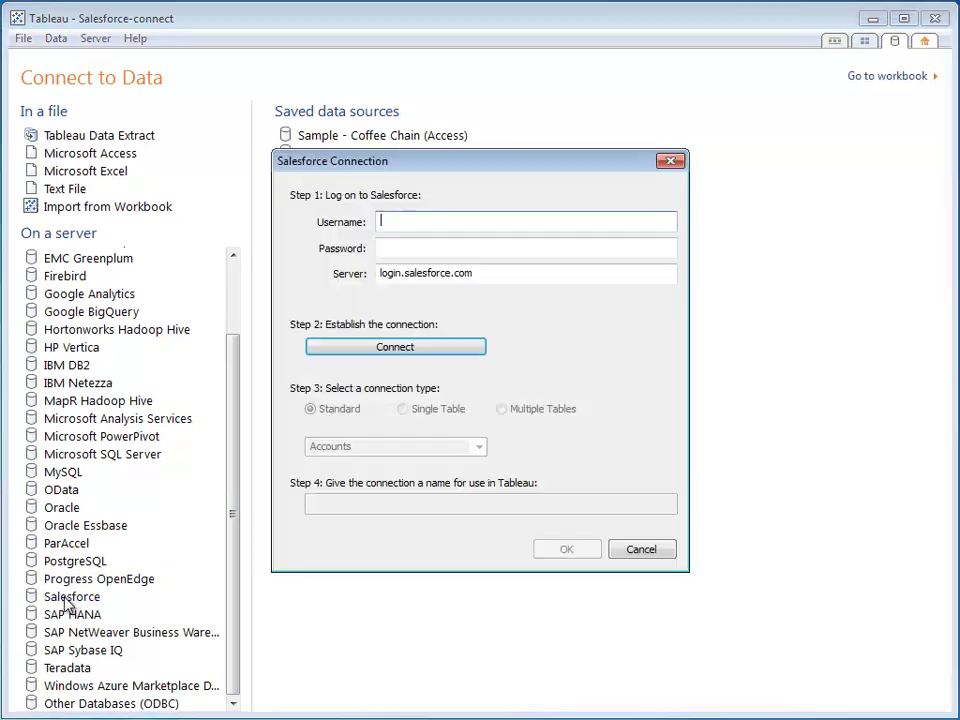
pyautogui.click(487, 223)
pyautogui.click(625, 556)
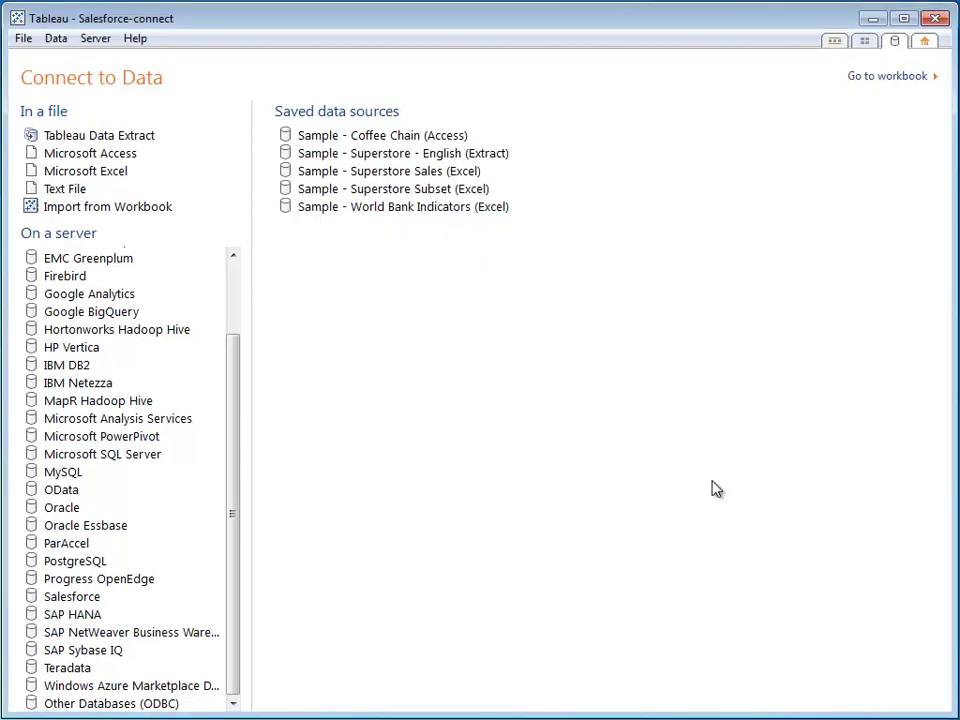
pyautogui.click(834, 42)
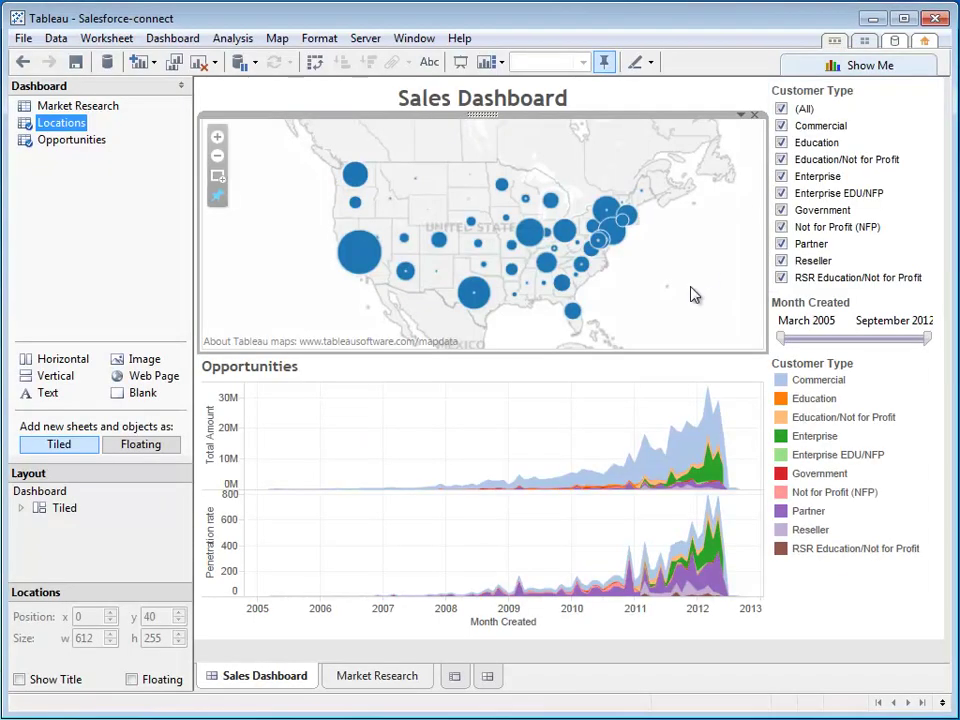
pyautogui.click(741, 117)
# On the Locations sheet, add Billing Zip Code as Detail so the map plots 5073 points.
pyautogui.click(716, 135)
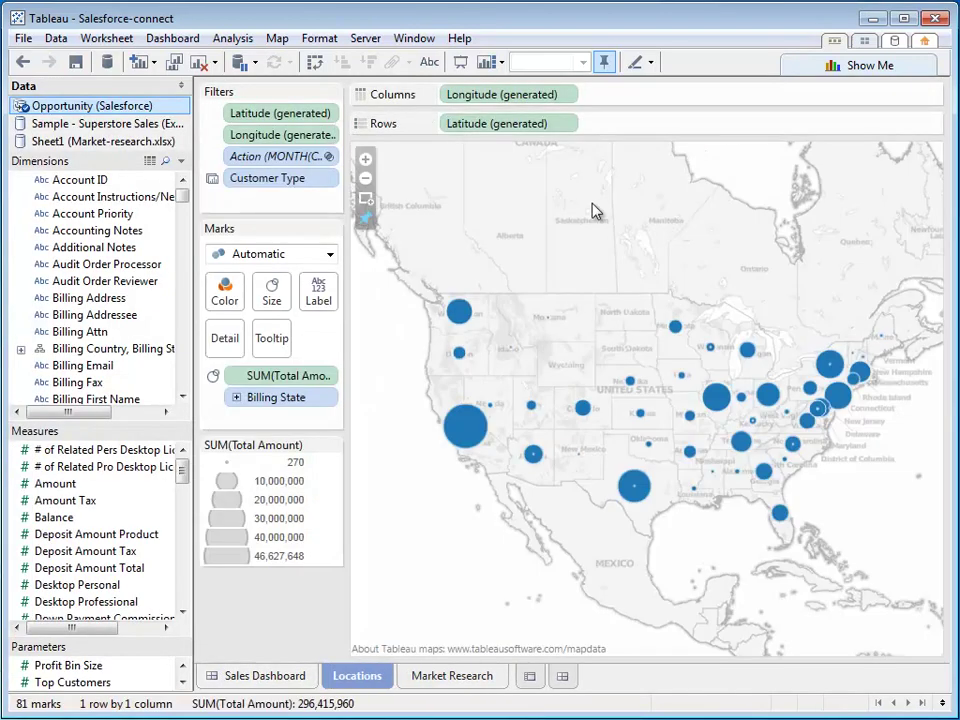
pyautogui.moveTo(182, 200)
pyautogui.mouseDown()
pyautogui.moveTo(184, 245)
pyautogui.moveTo(184, 207)
pyautogui.mouseUp()
pyautogui.click(182, 180)
pyautogui.scroll(11, 182, 180)
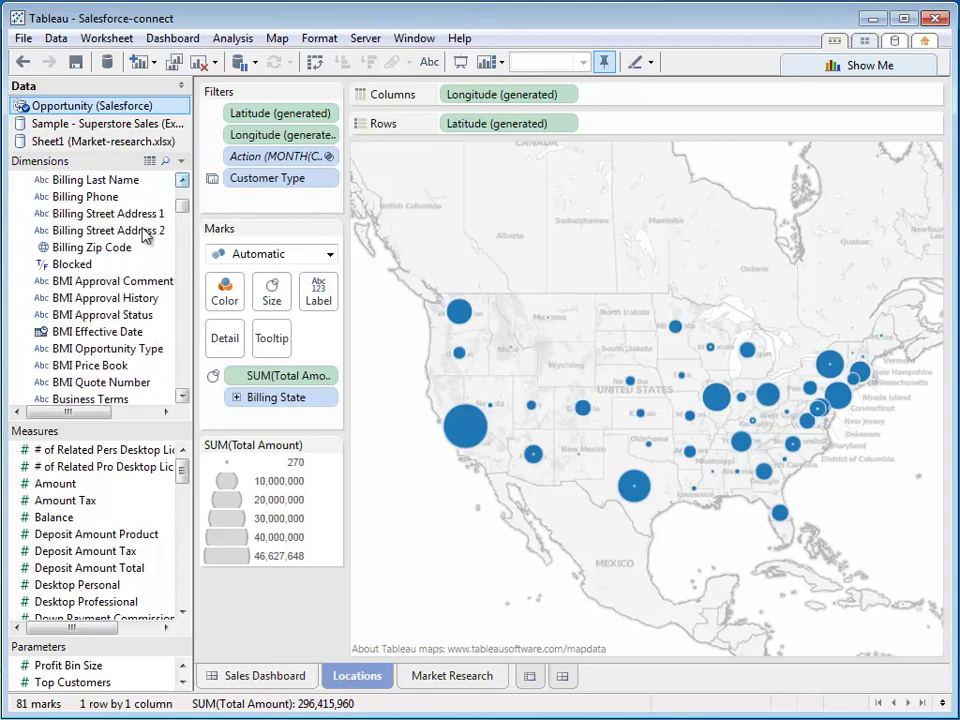
pyautogui.moveTo(95, 247); pyautogui.dragTo(591, 336)
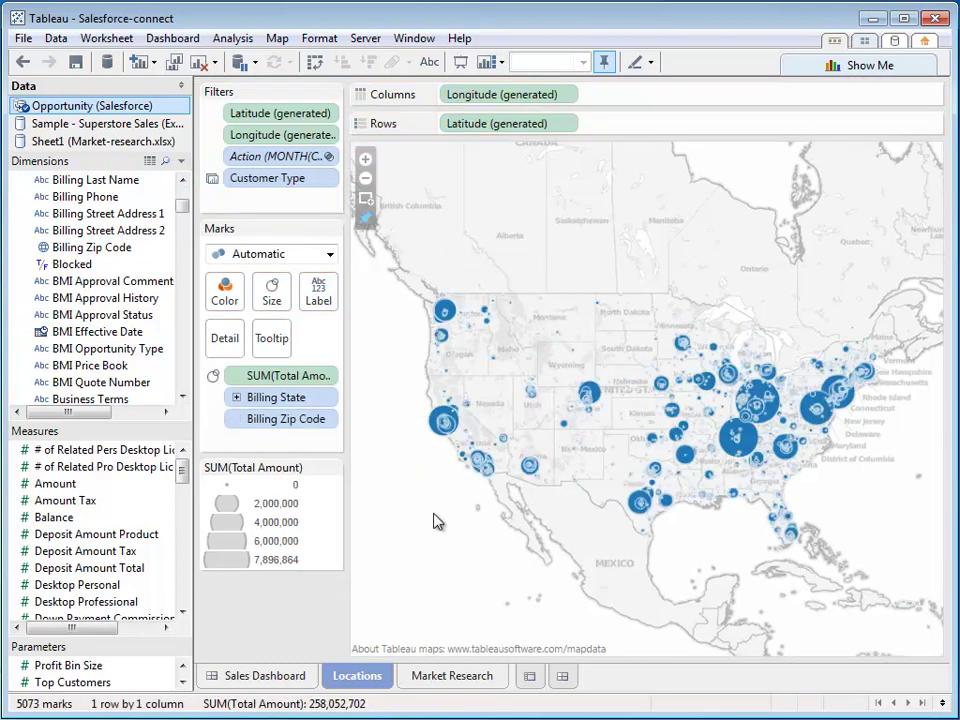
pyautogui.click(266, 676)
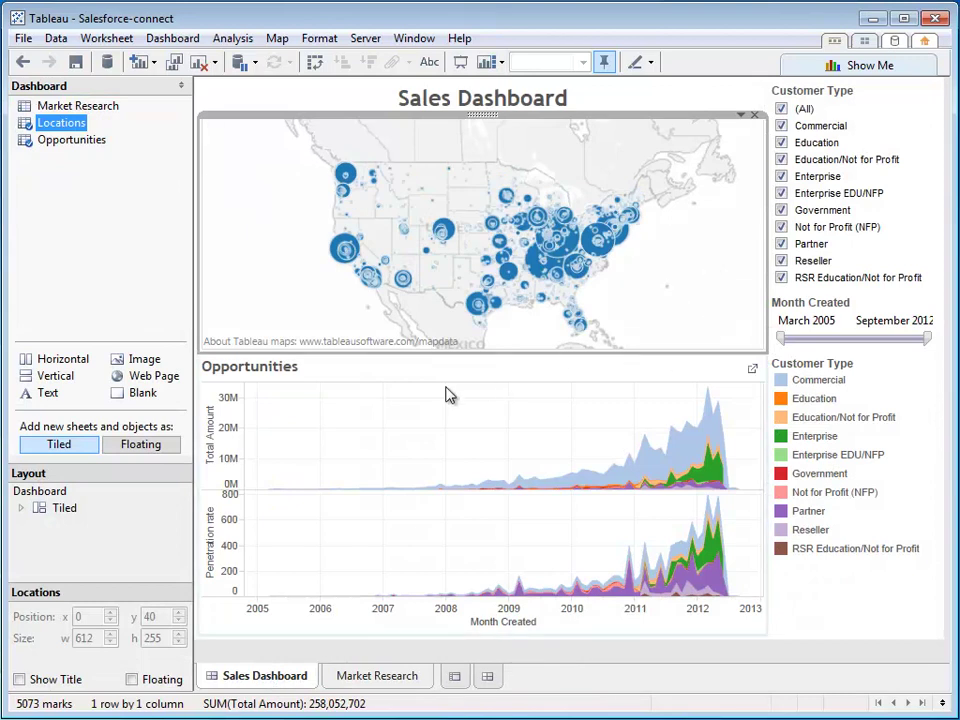
# Start the Month Created range at October 2007, then test Enterprise and Education legend highlighting.
pyautogui.moveTo(780, 338); pyautogui.dragTo(831, 338)
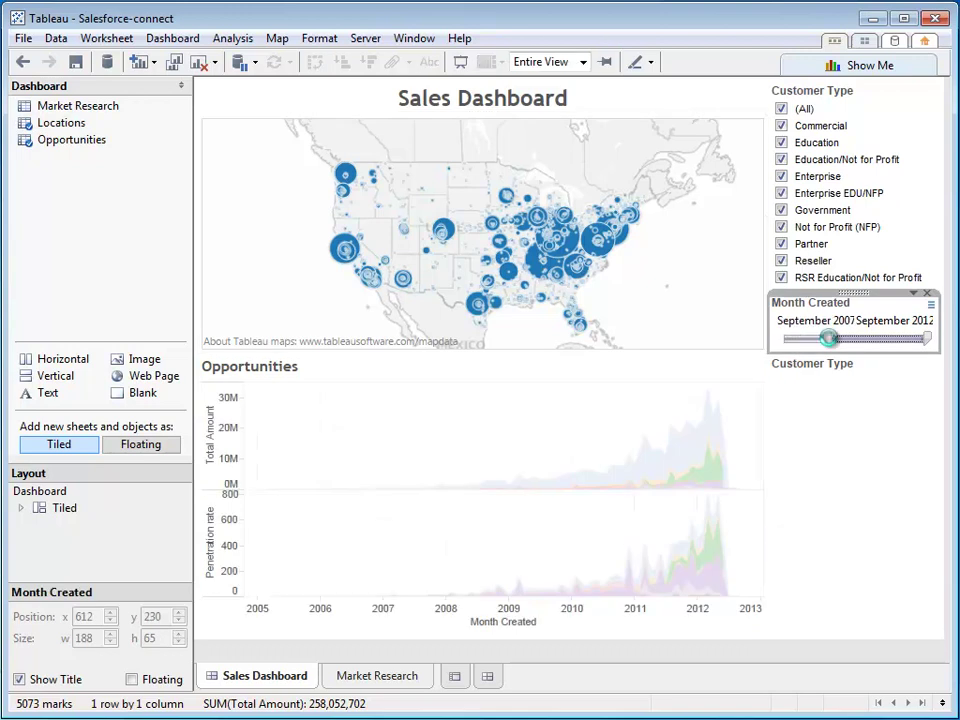
pyautogui.click(812, 436)
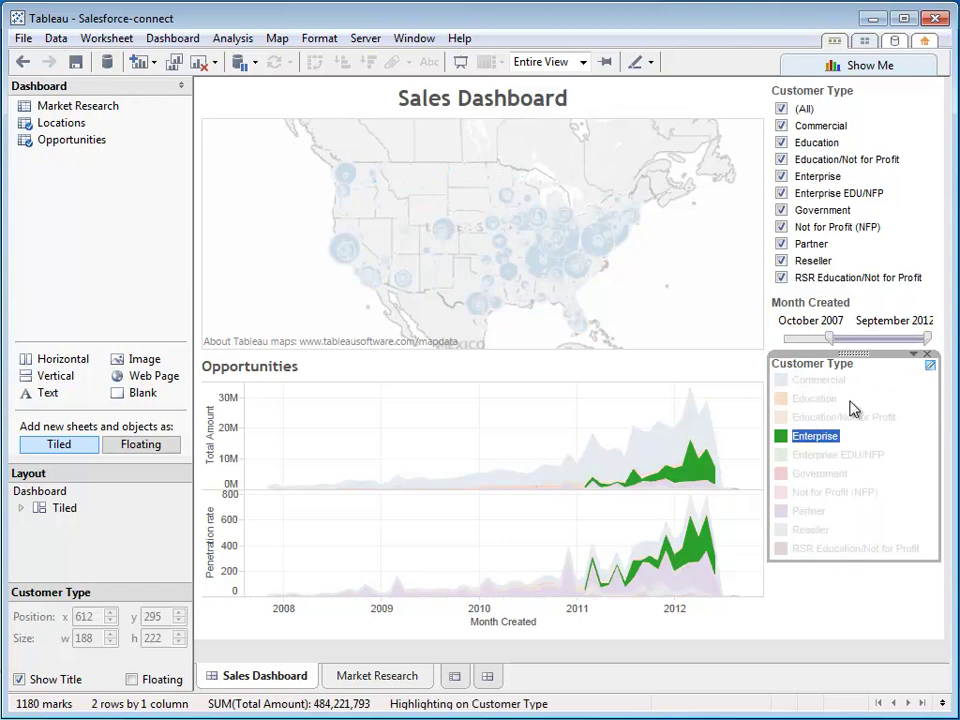
pyautogui.keyDown('ctrl'); pyautogui.click(783, 400); pyautogui.keyUp('ctrl')
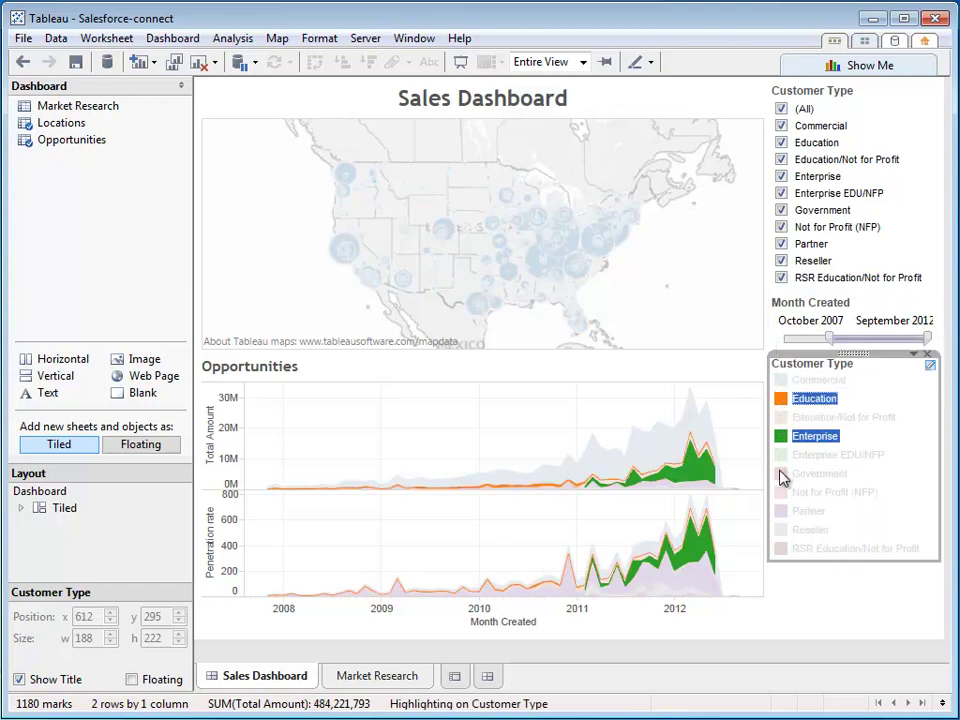
pyautogui.click(822, 400)
pyautogui.click(820, 400)
pyautogui.click(749, 314)
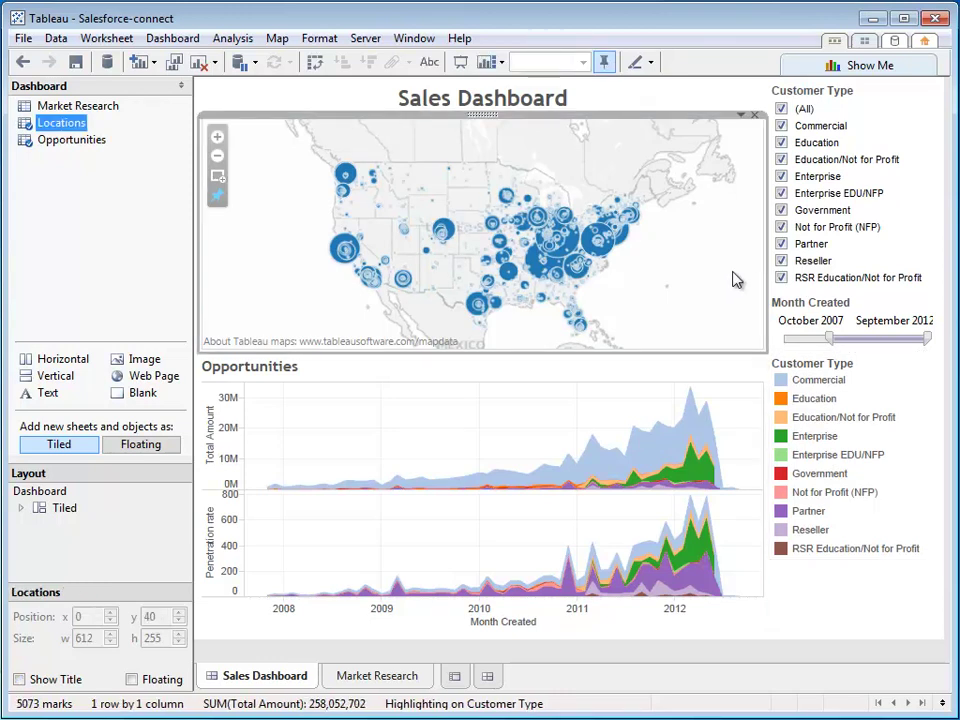
# Log on to Tableau Server with the account credentials.
pyautogui.click(379, 42)
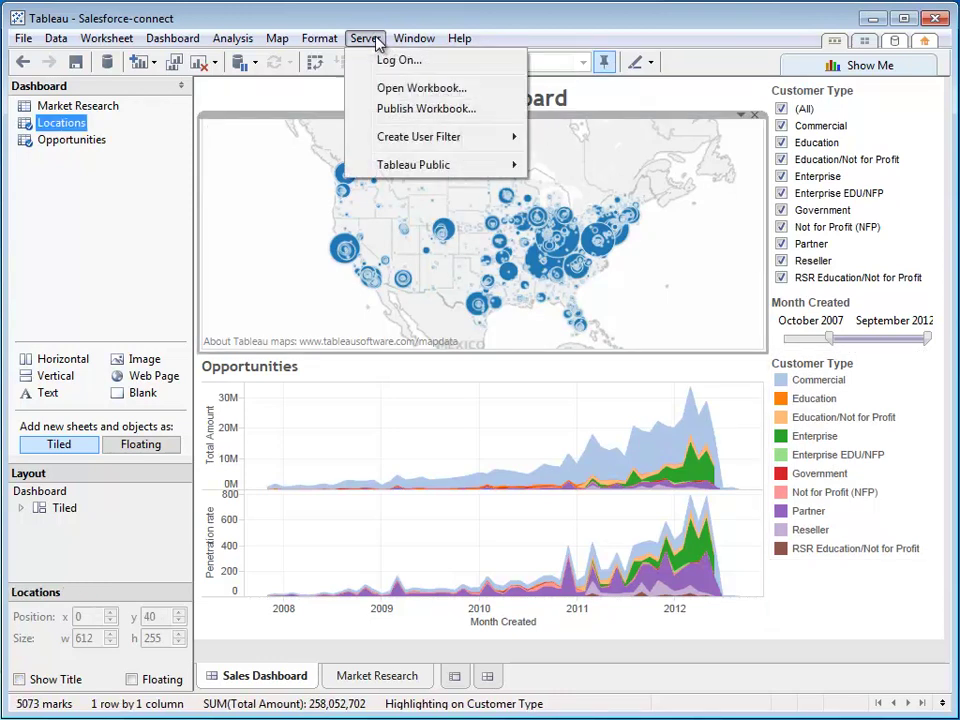
pyautogui.click(392, 60)
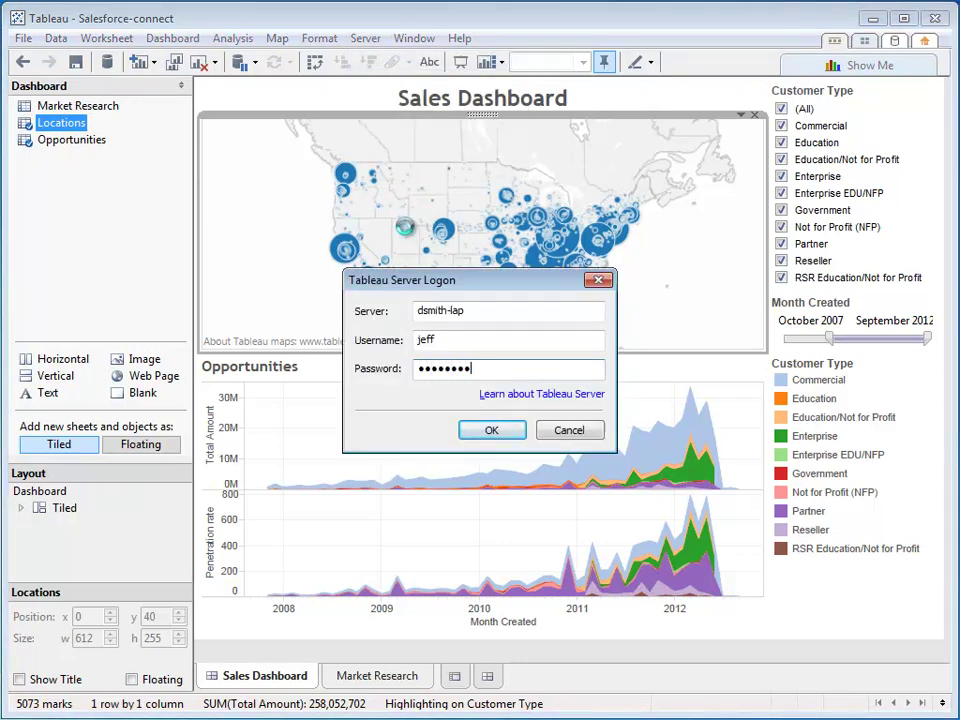
pyautogui.press('Return')
pyautogui.click(414, 38)
# Publish Salesforce-connect without embedded credentials, overwriting the existing copy.
pyautogui.moveTo(364, 38)
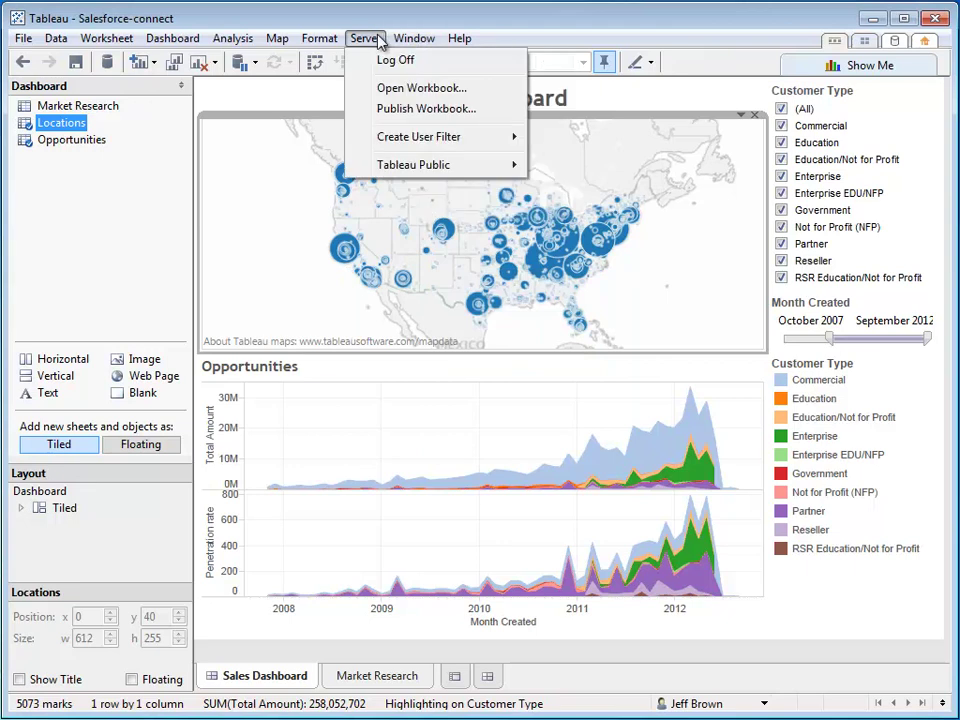
pyautogui.click(391, 110)
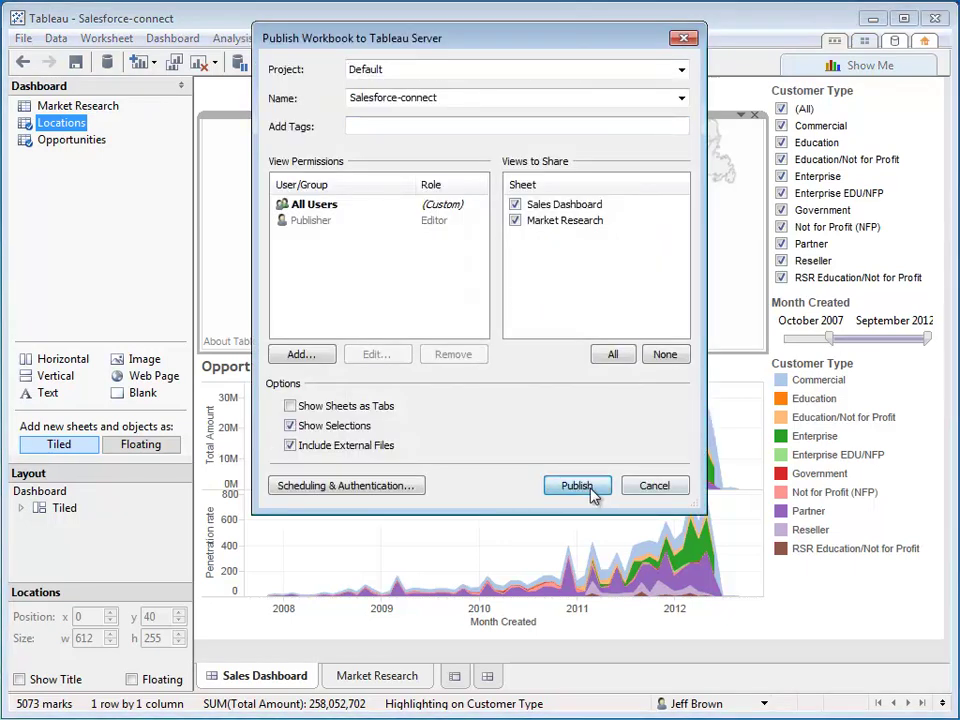
pyautogui.click(576, 487)
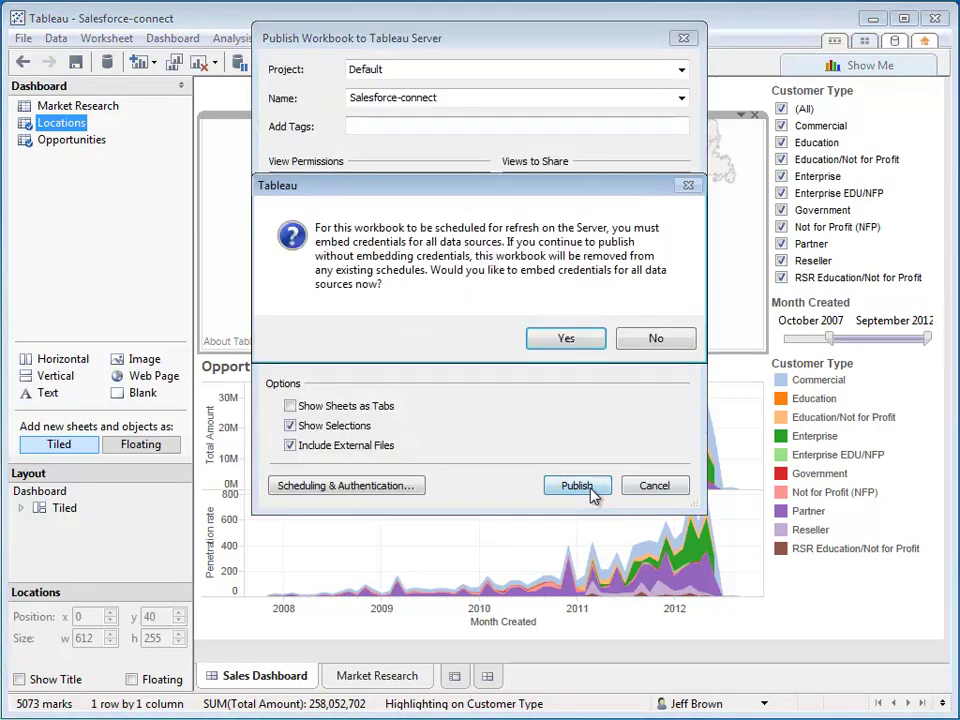
pyautogui.click(644, 345)
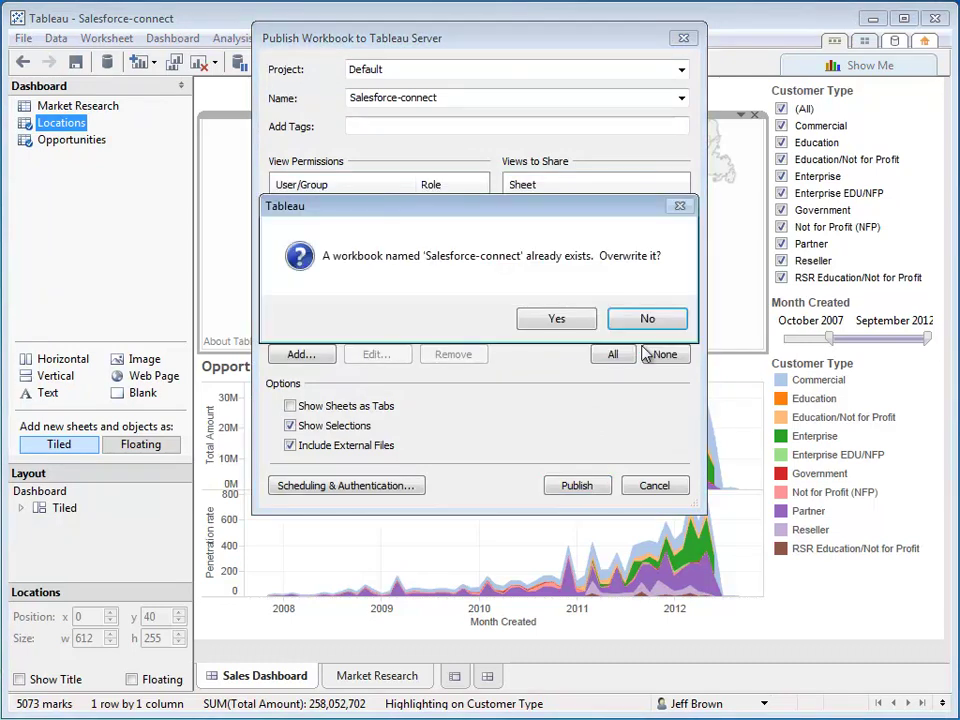
pyautogui.click(573, 322)
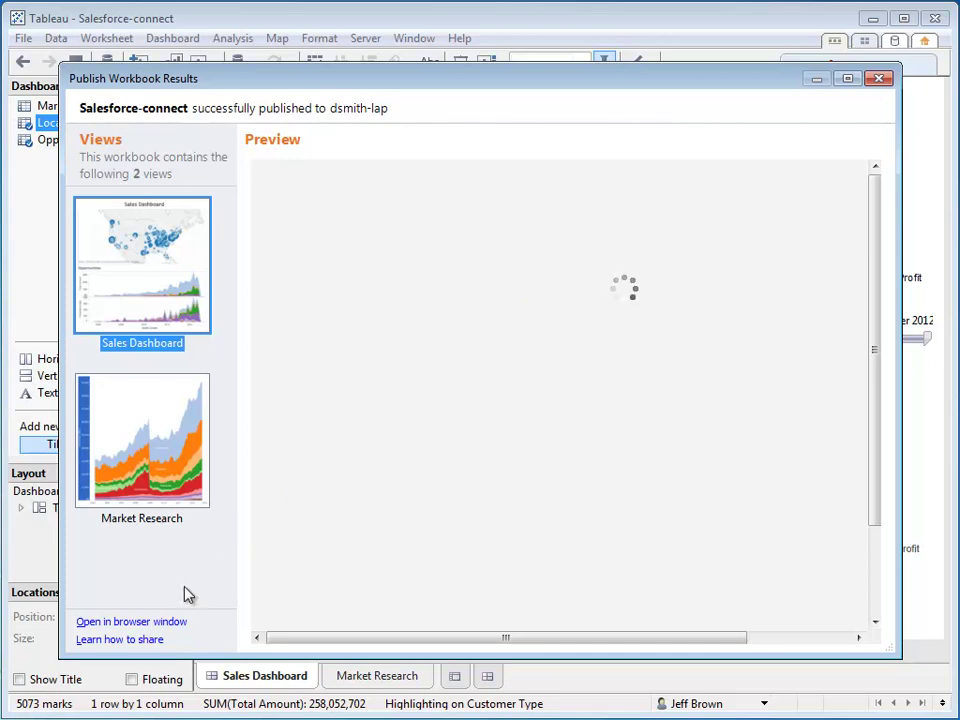
# Open the published workbook in the browser and go to its Sales Dashboard view.
pyautogui.click(104, 622)
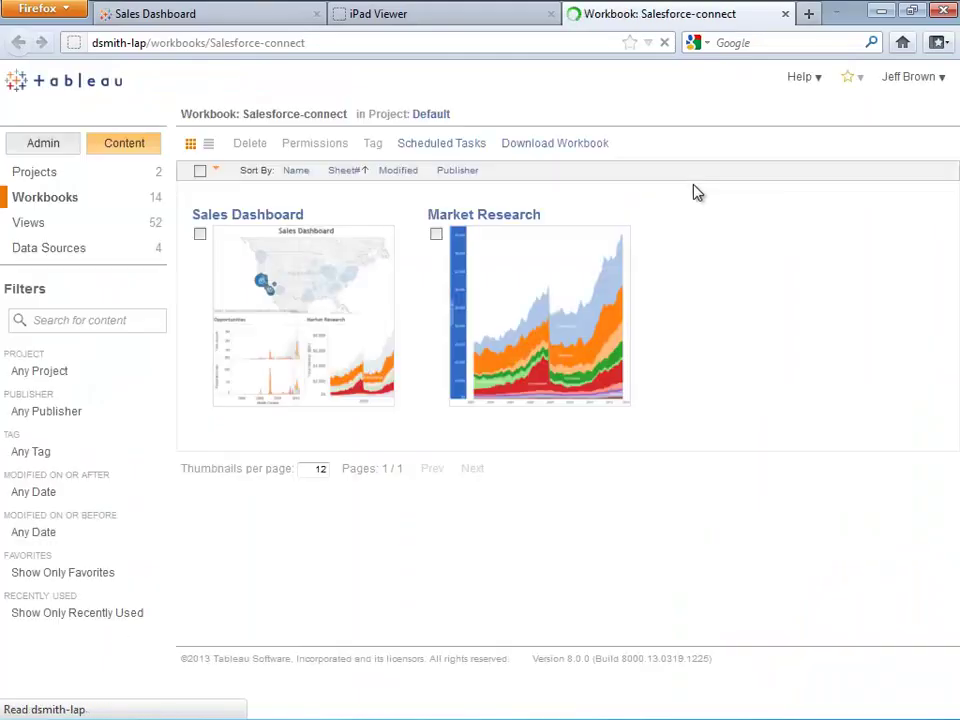
pyautogui.click(291, 220)
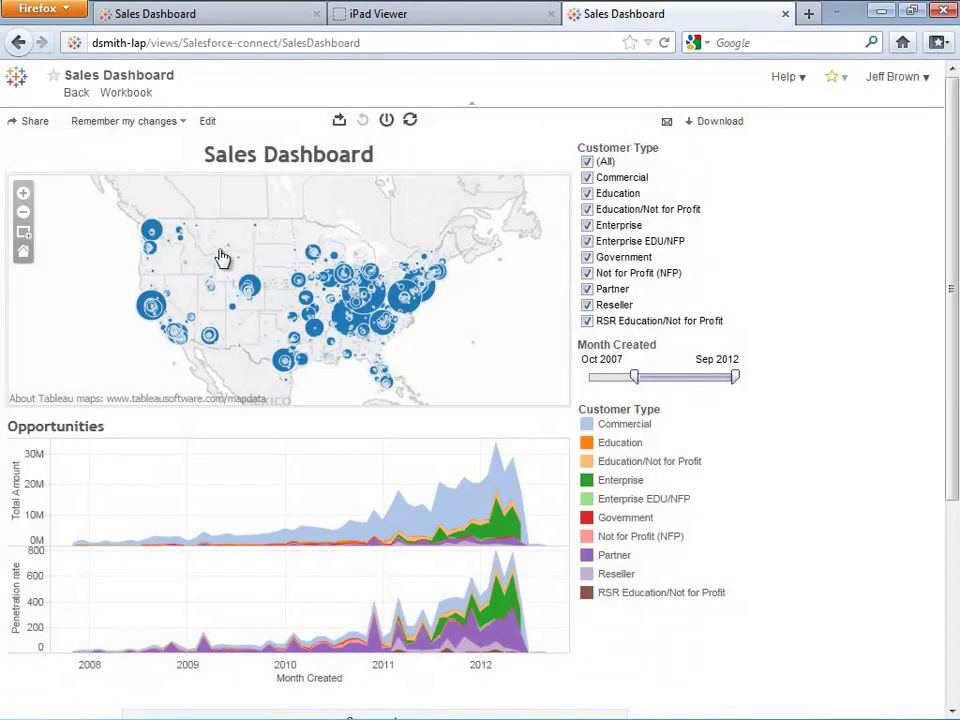
# Filter the dashboard by selecting map locations such as Florida, then clear the selection.
pyautogui.click(295, 340)
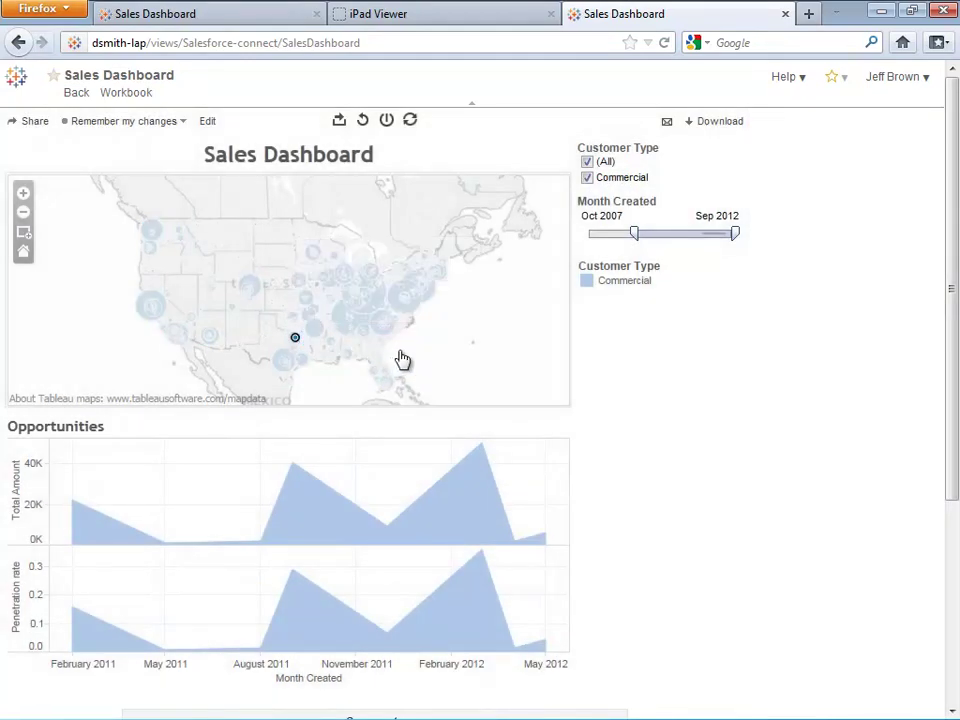
pyautogui.moveTo(634, 234); pyautogui.dragTo(630, 235)
pyautogui.click(444, 322)
pyautogui.click(386, 321)
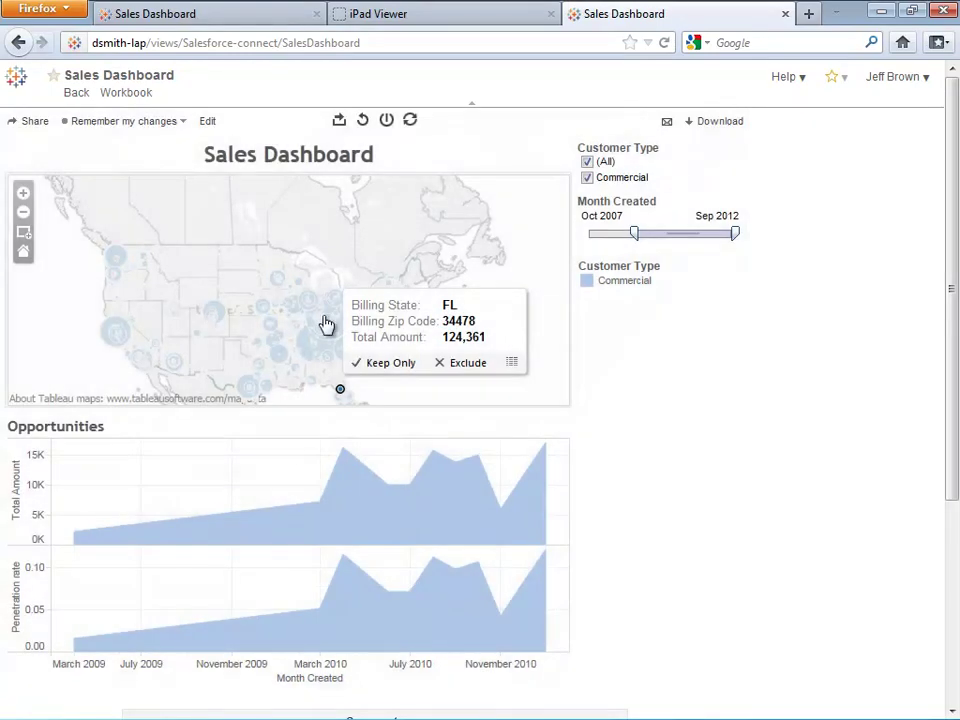
pyautogui.click(308, 313)
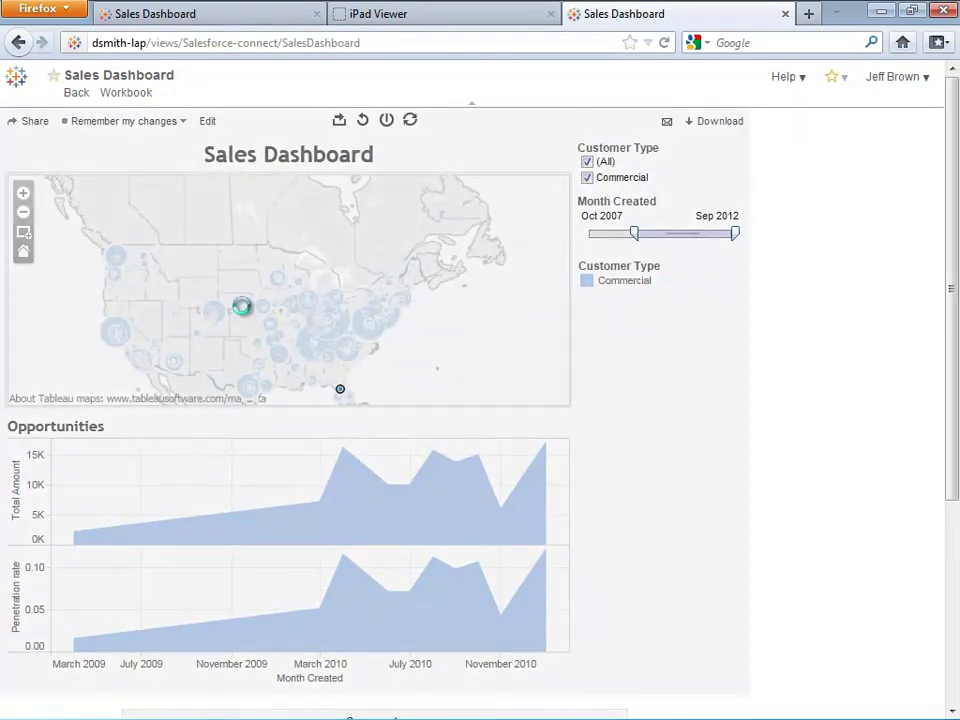
pyautogui.click(170, 287)
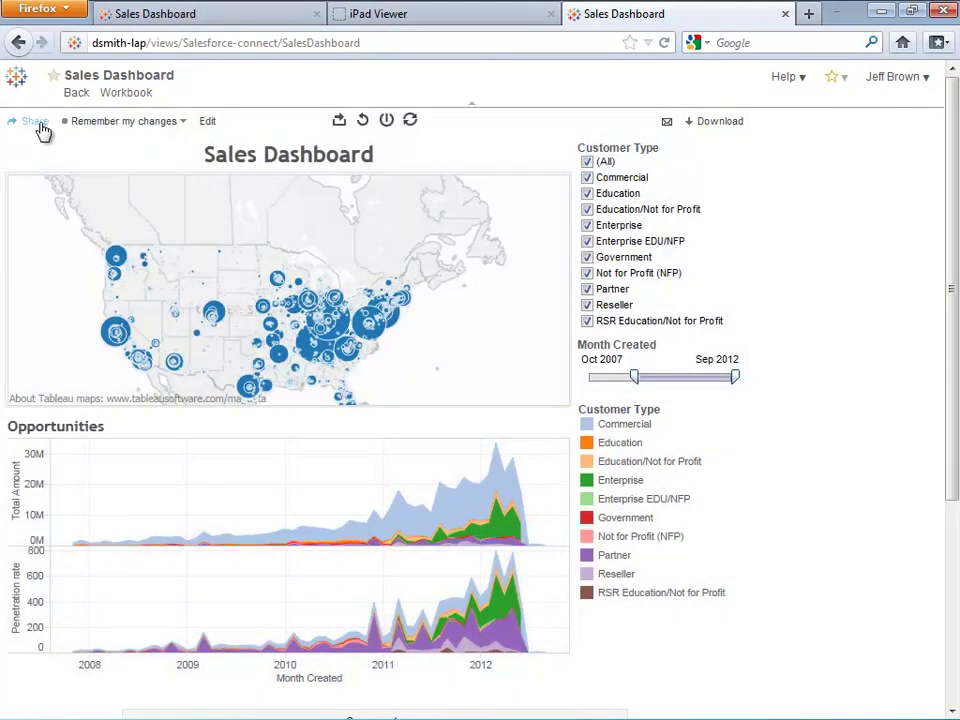
# Copy the view's share link and select the address on the iPad Viewer page.
pyautogui.click(35, 121)
pyautogui.click(76, 244)
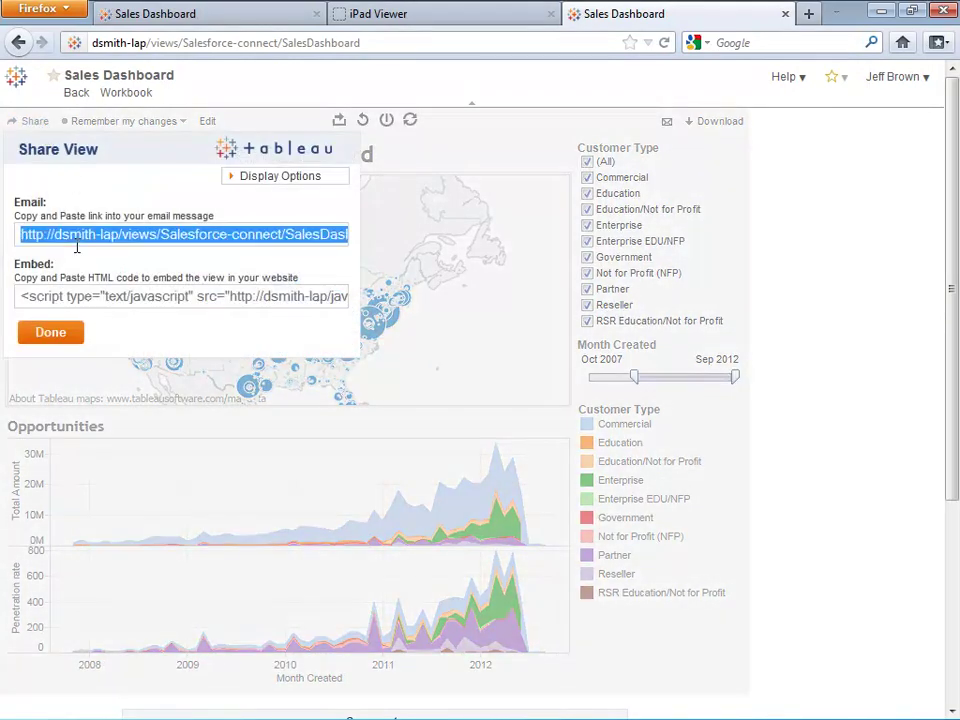
pyautogui.click(50, 332)
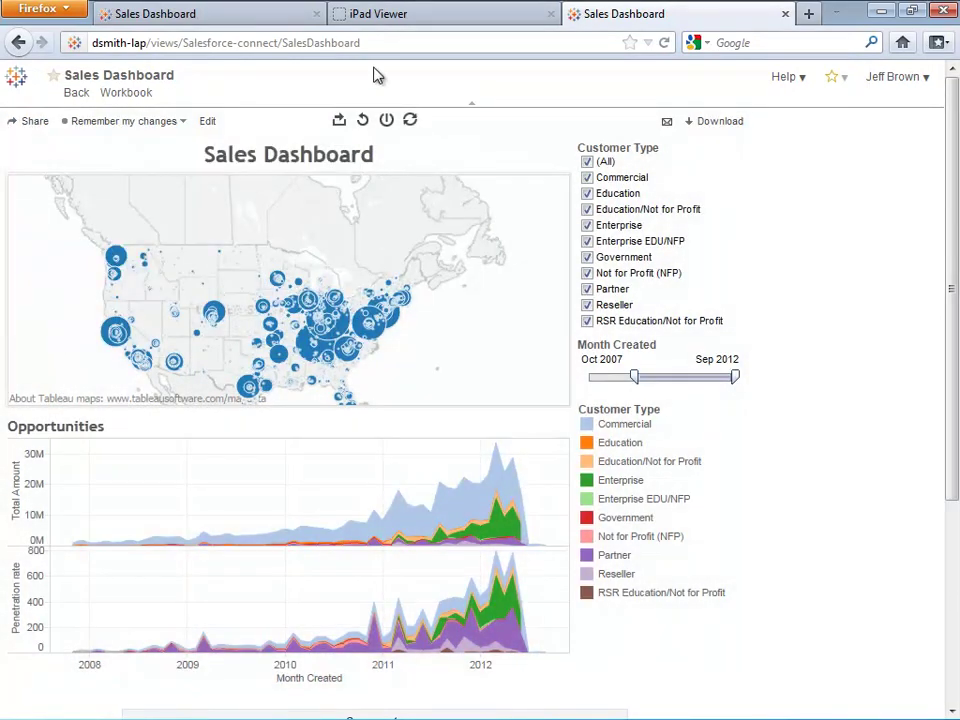
pyautogui.click(392, 14)
pyautogui.tripleClick(372, 155)
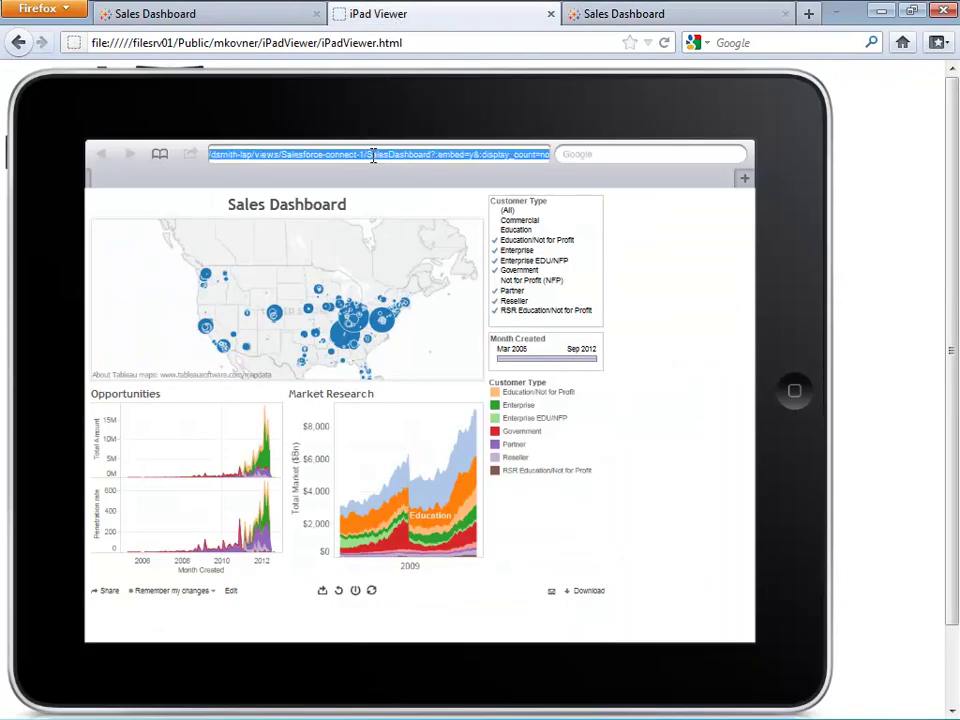
# Load the pasted share link in the iPad viewer and uncheck Commercial in Customer Type.
pyautogui.write('://dsmith-lap/views/Salesforce-connect/SalesDashboard?:embed=y&:display_count=no')
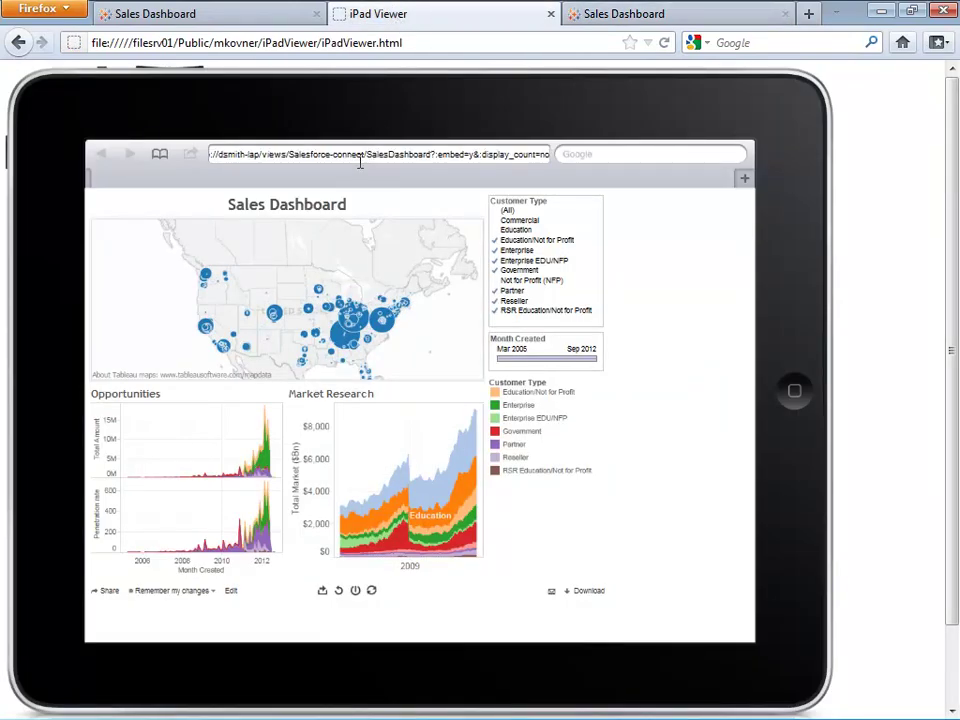
pyautogui.press('Return')
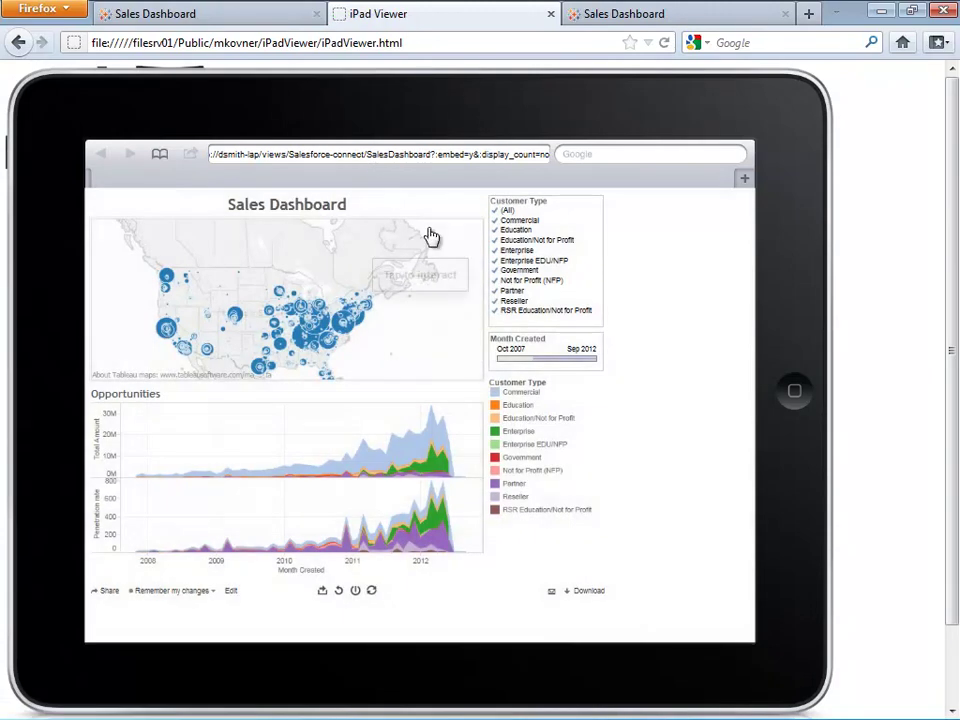
pyautogui.click(501, 266)
pyautogui.click(514, 273)
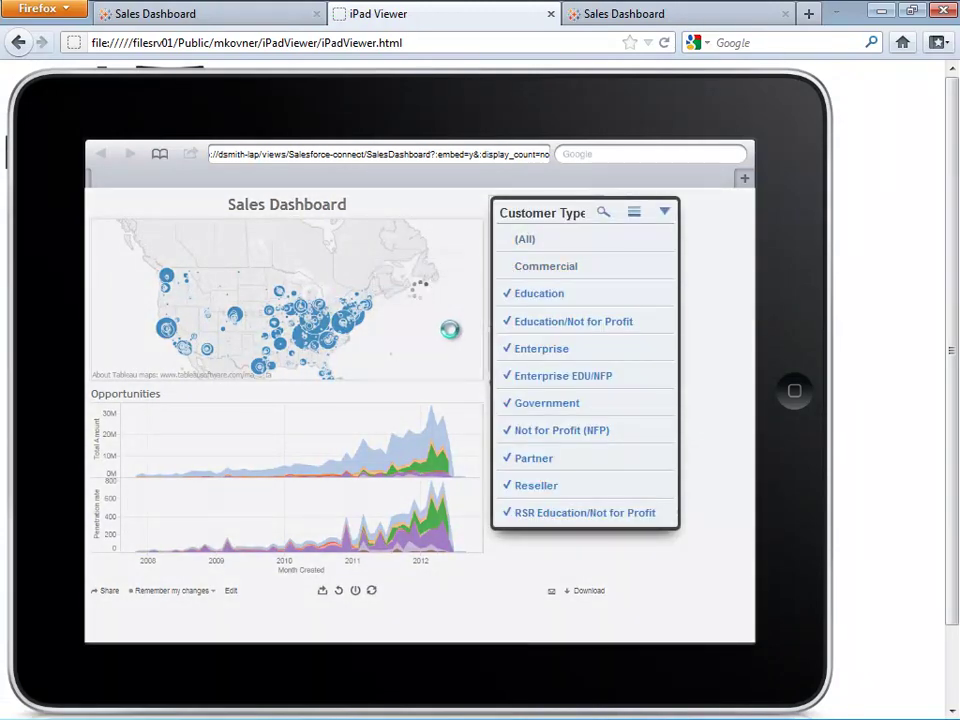
pyautogui.click(338, 349)
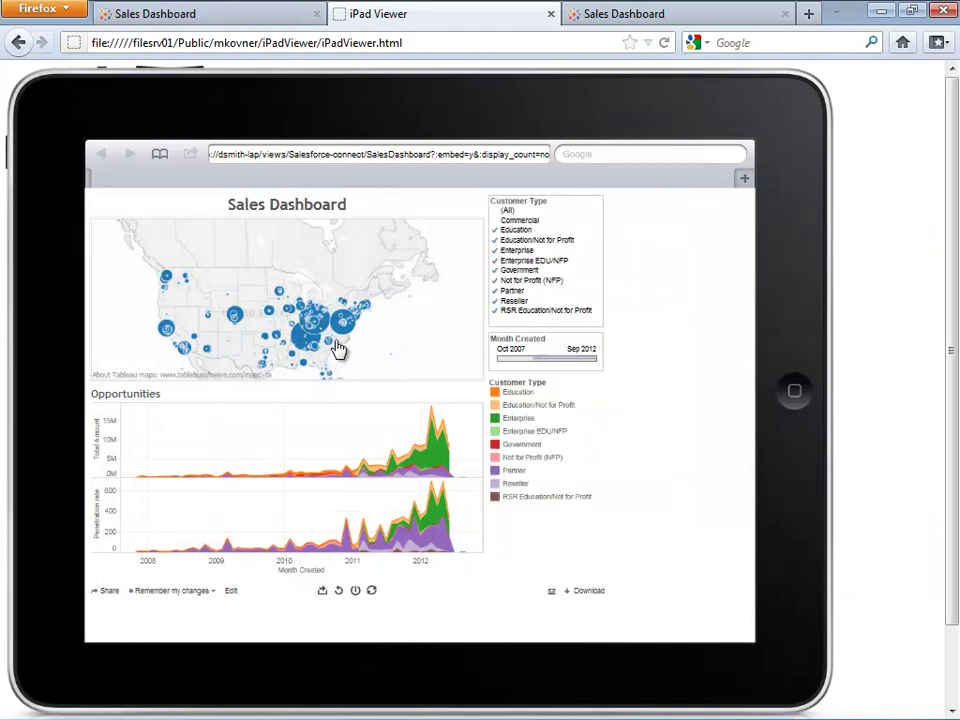
# Pan the map, select the Ohio location to see its details, then clear the selection.
pyautogui.moveTo(330, 342); pyautogui.dragTo(321, 335)
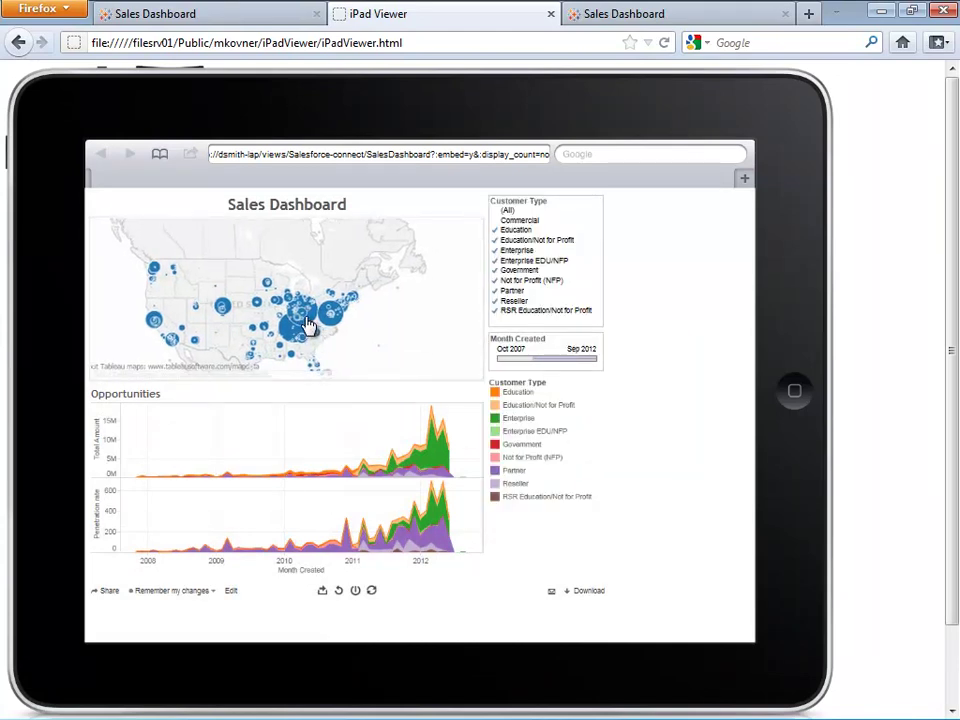
pyautogui.click(308, 327)
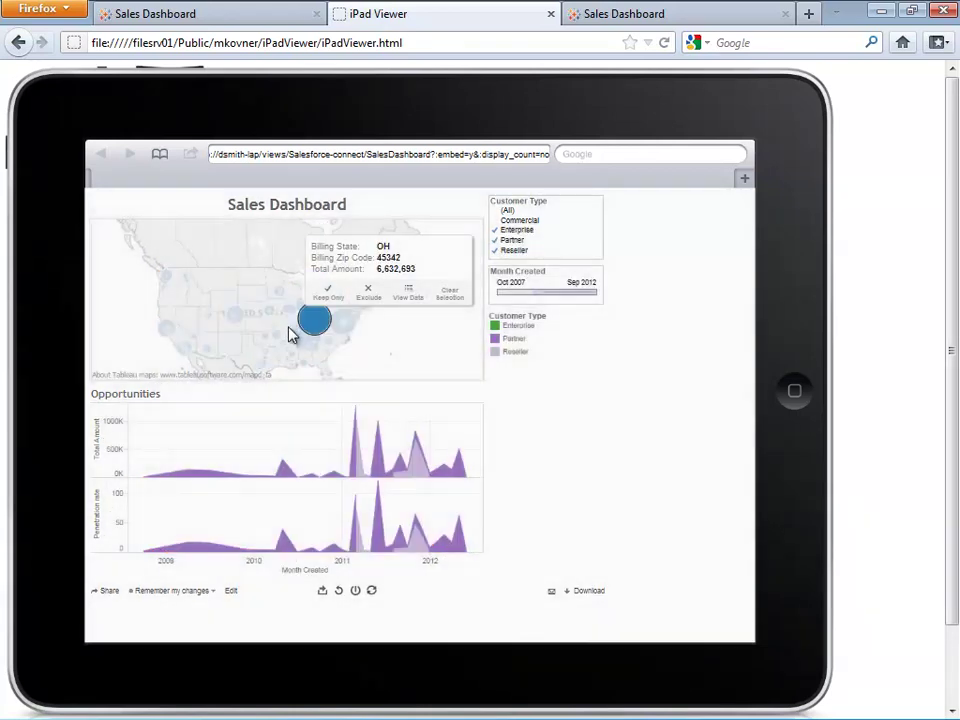
pyautogui.click(385, 337)
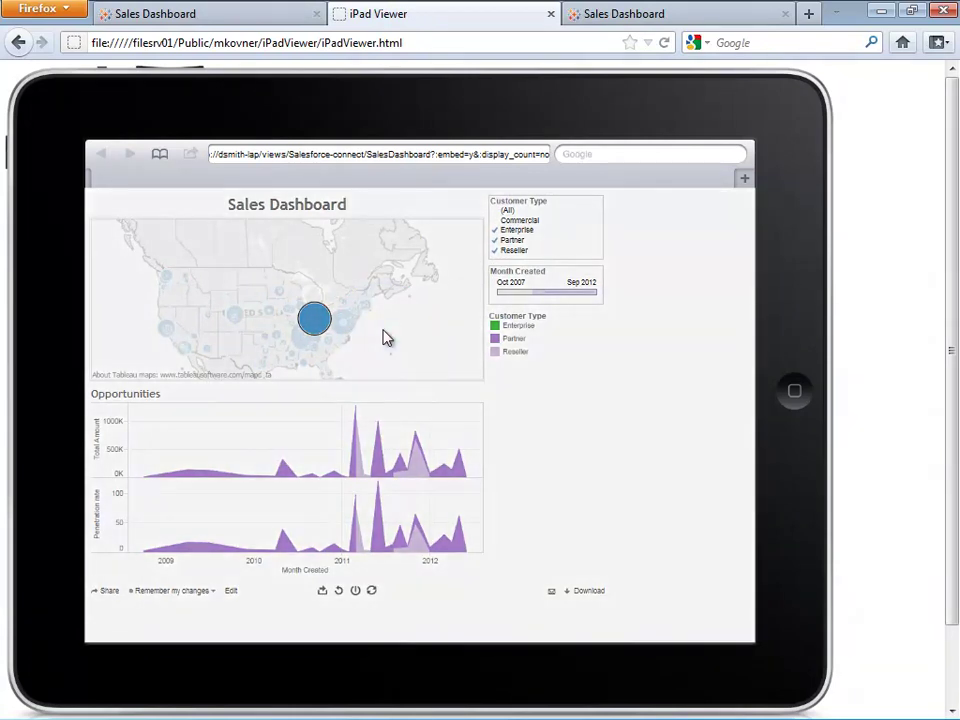